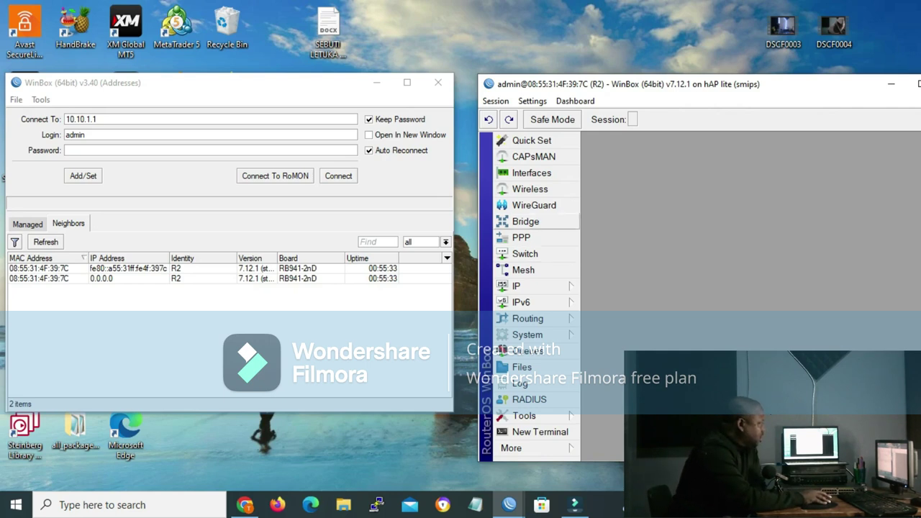
- Create a bridge named Switch2 on R2 with its protocol mode set to STP
click(525, 221)
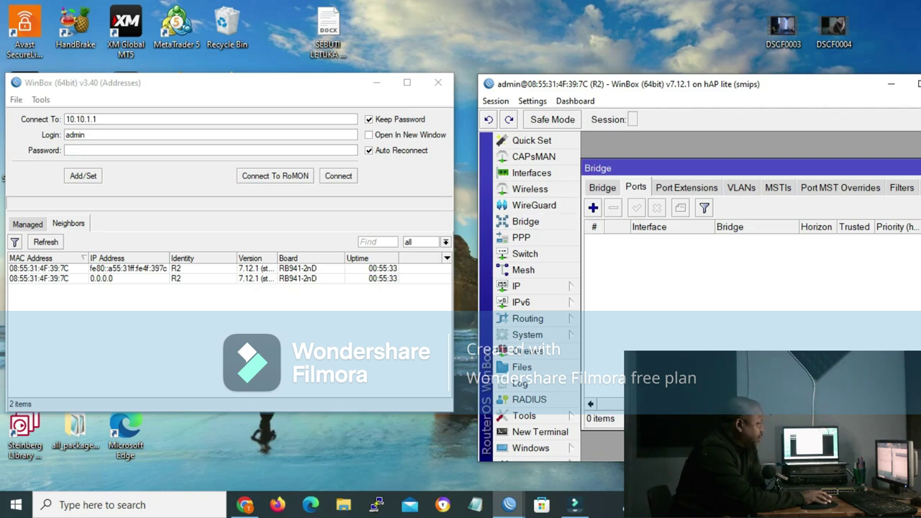
click(602, 187)
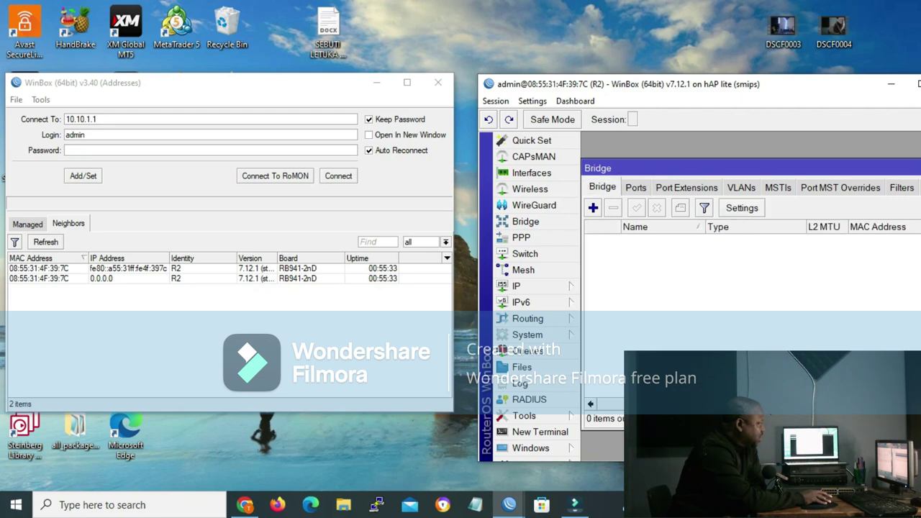
click(593, 208)
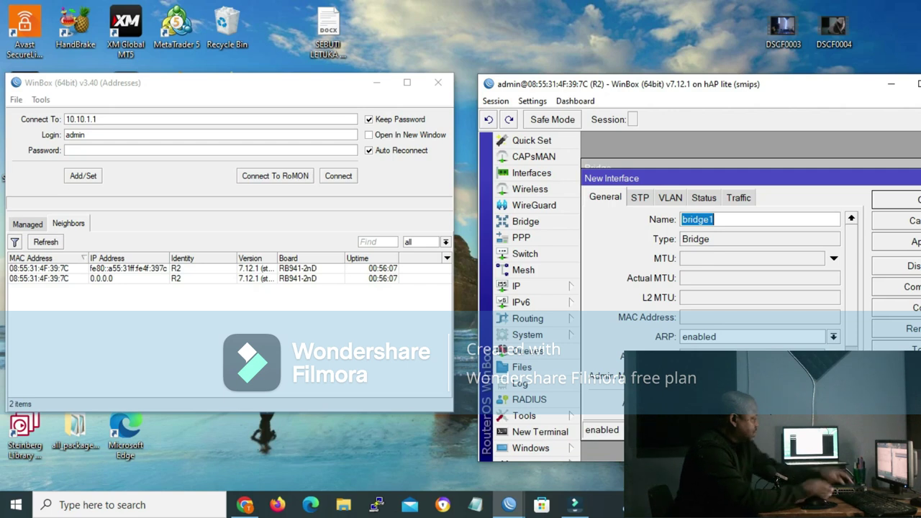
text(Switch2)
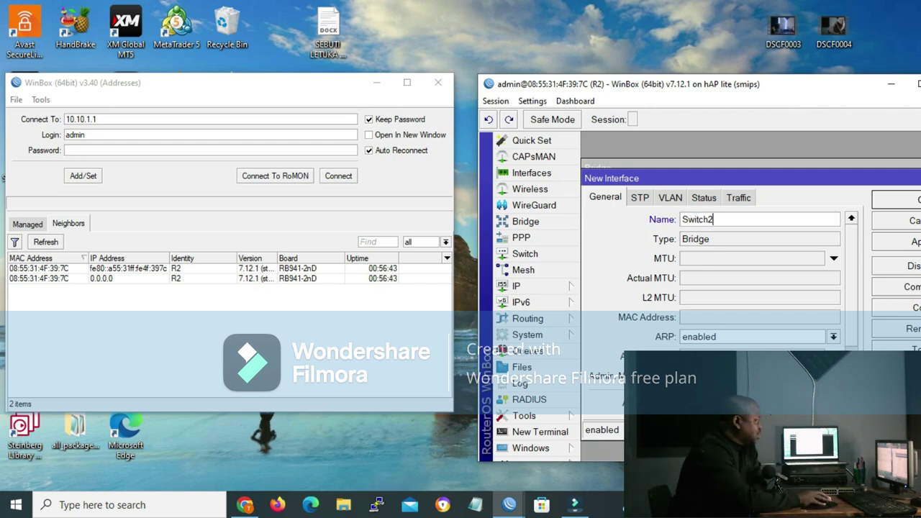
click(639, 198)
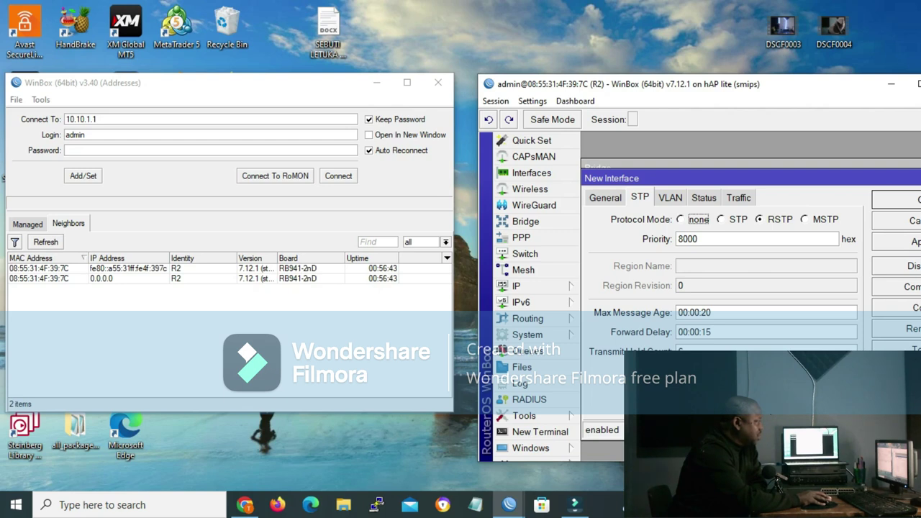
click(722, 219)
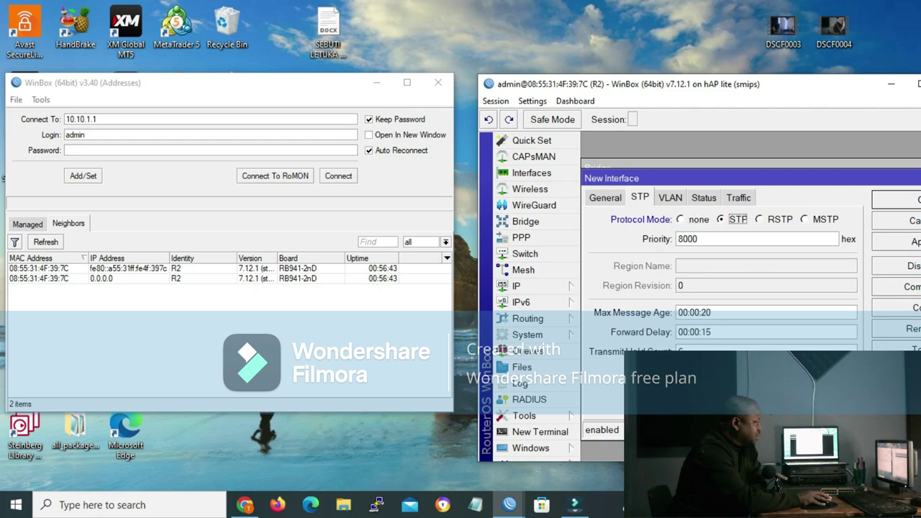
click(897, 199)
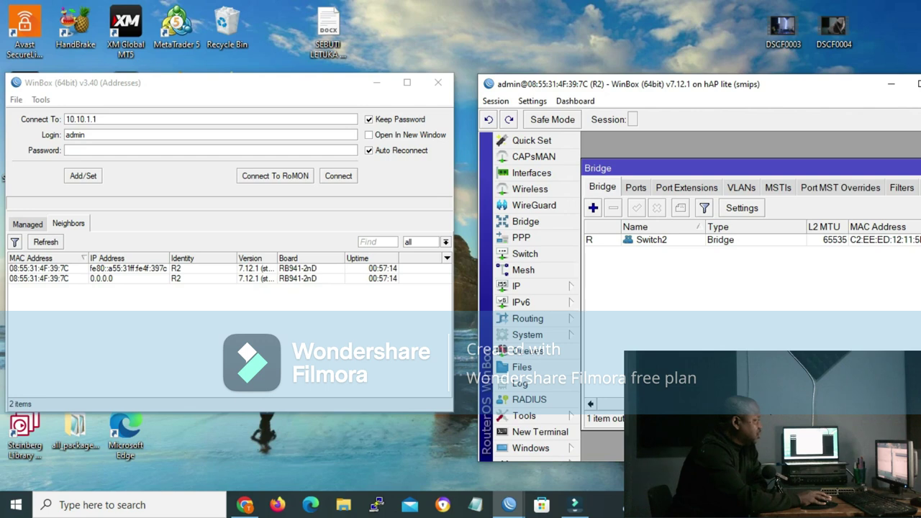
- Add ether1, ether2 and ether3 as ports of the Switch2 bridge
click(636, 187)
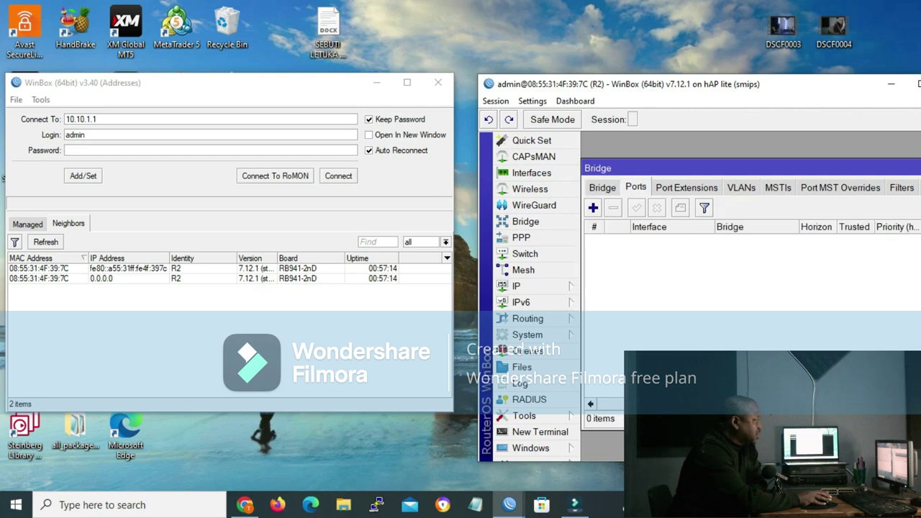
click(593, 207)
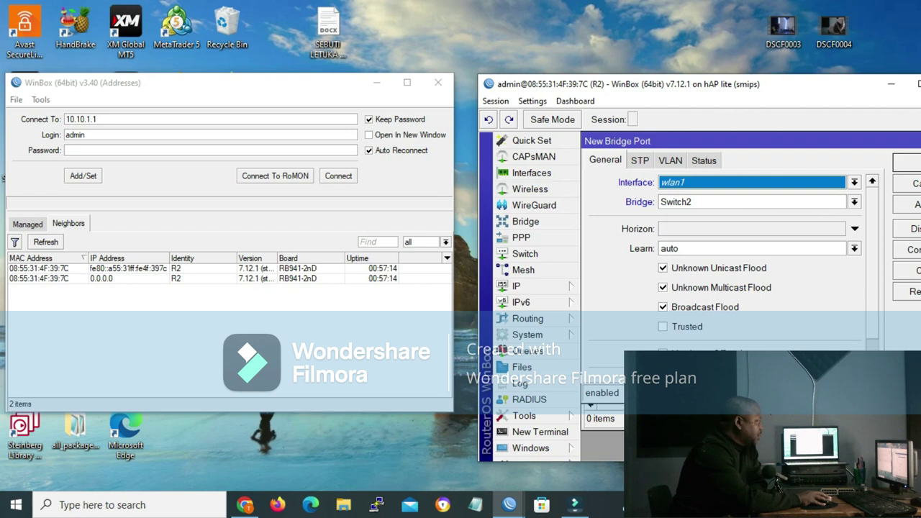
click(854, 182)
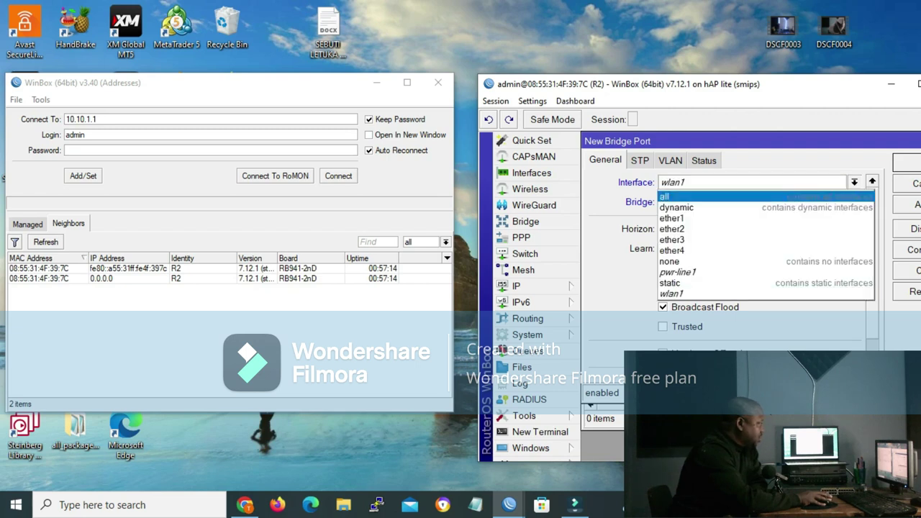
click(679, 218)
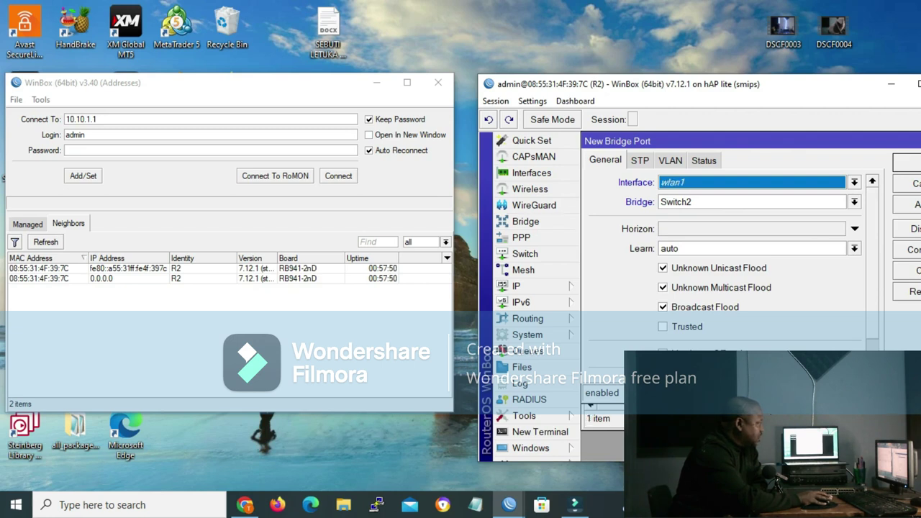
click(854, 182)
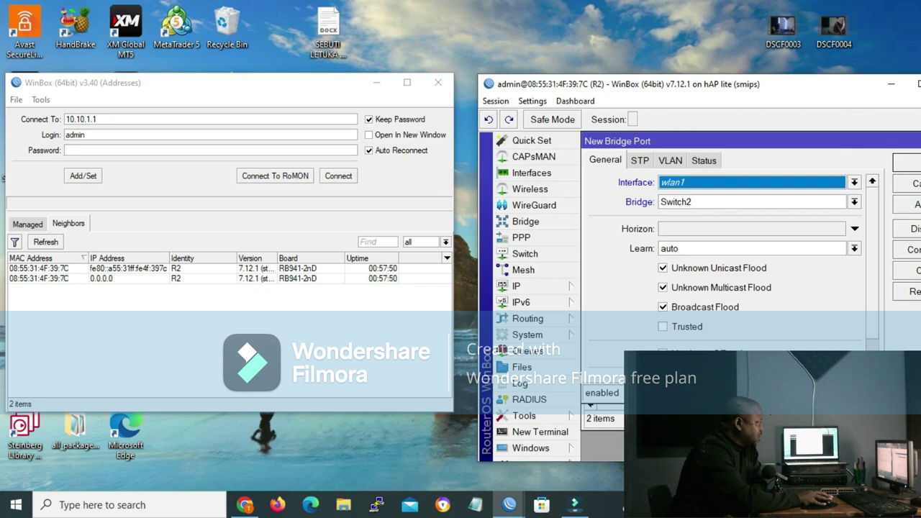
click(855, 182)
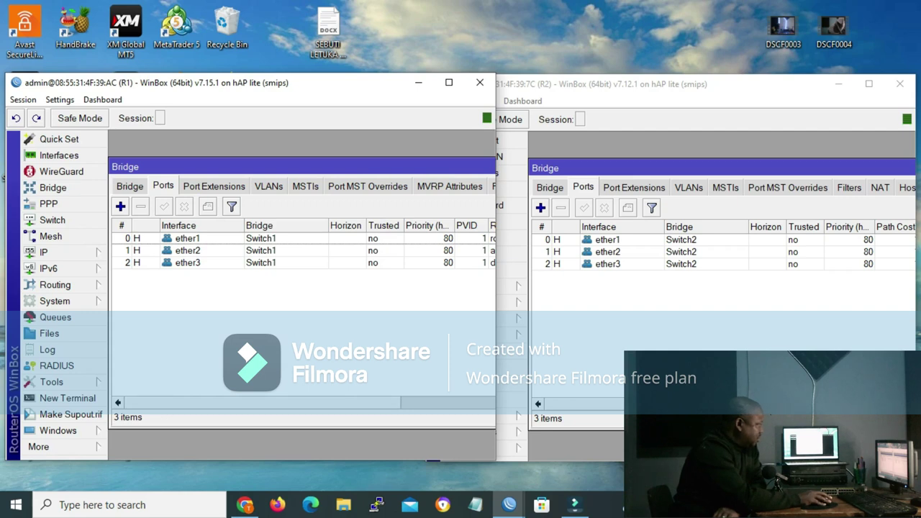
- Compare the STP roles of the bridge ports on R1 and R2
scroll(302, 248, right, 3)
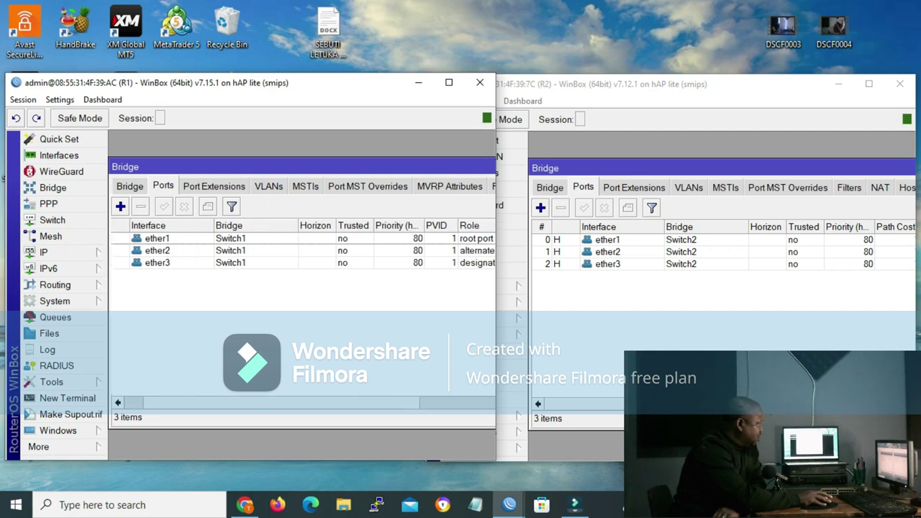
scroll(302, 248, right, 4)
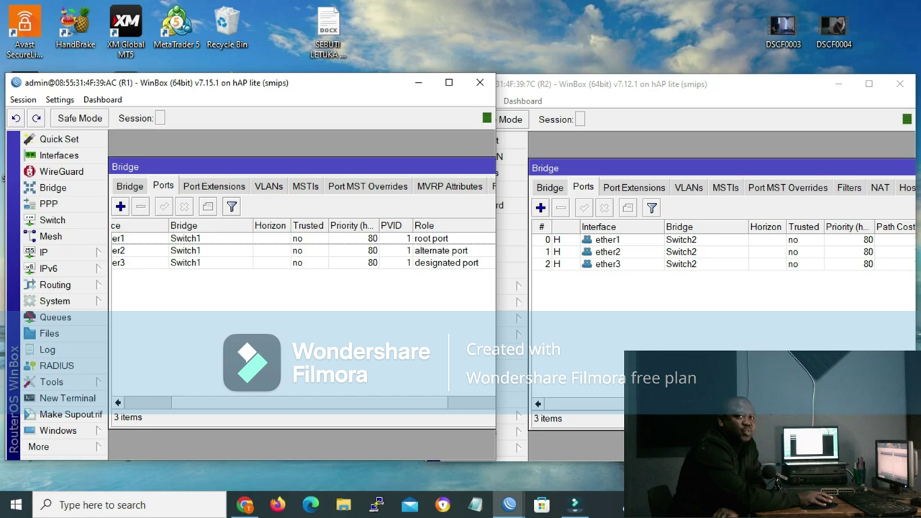
click(607, 240)
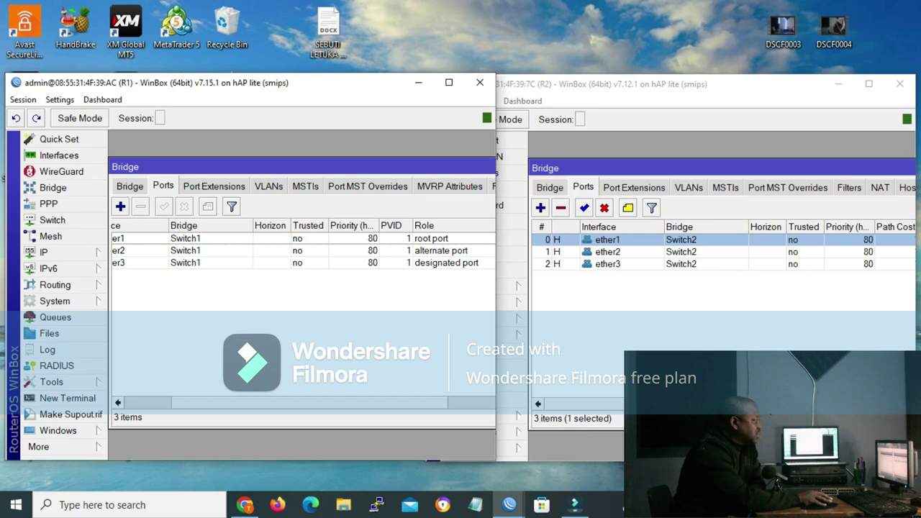
drag(673, 403, 729, 404)
scroll(719, 252, right, 1)
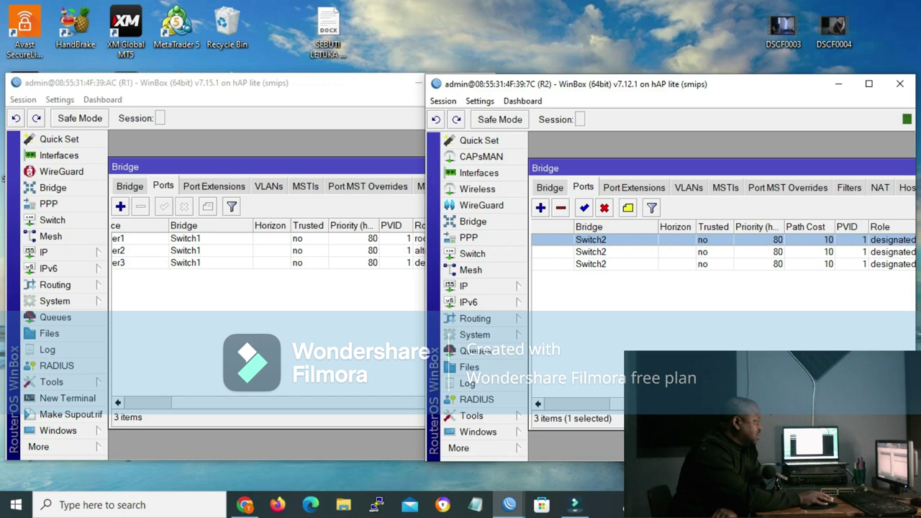
key(alt+Tab)
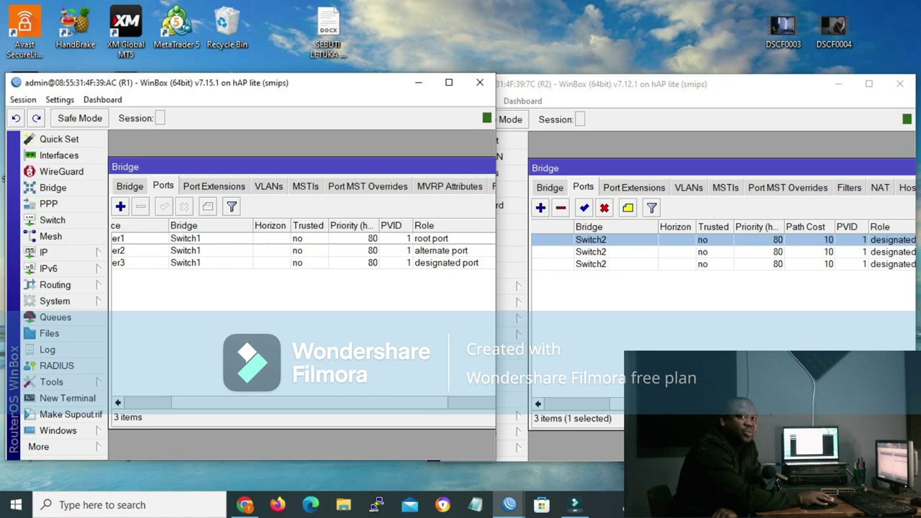
key(alt+Tab)
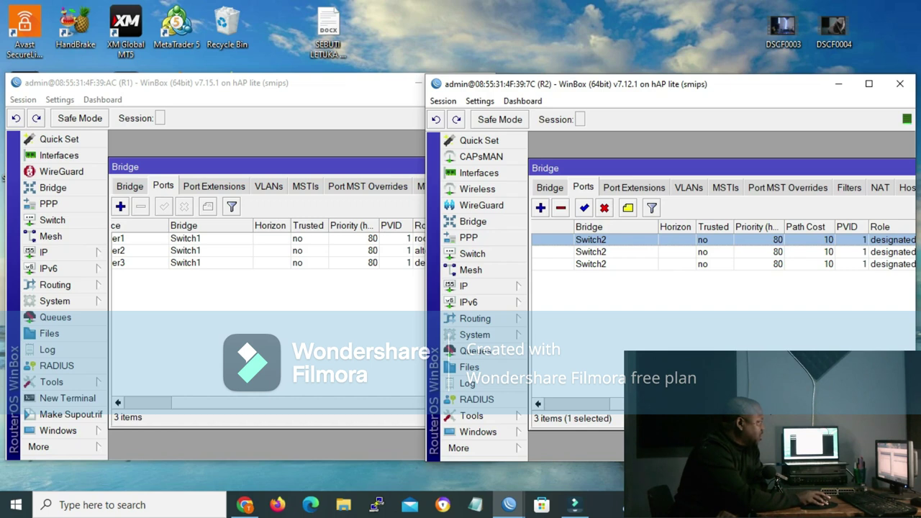
- Examine the STP priority and MAC address of the Switch2 bridge on R2
click(549, 187)
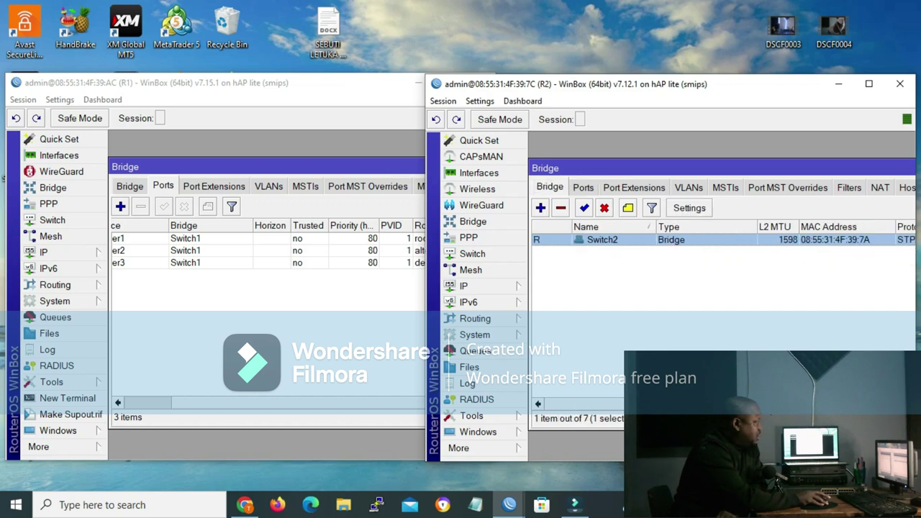
double_click(602, 240)
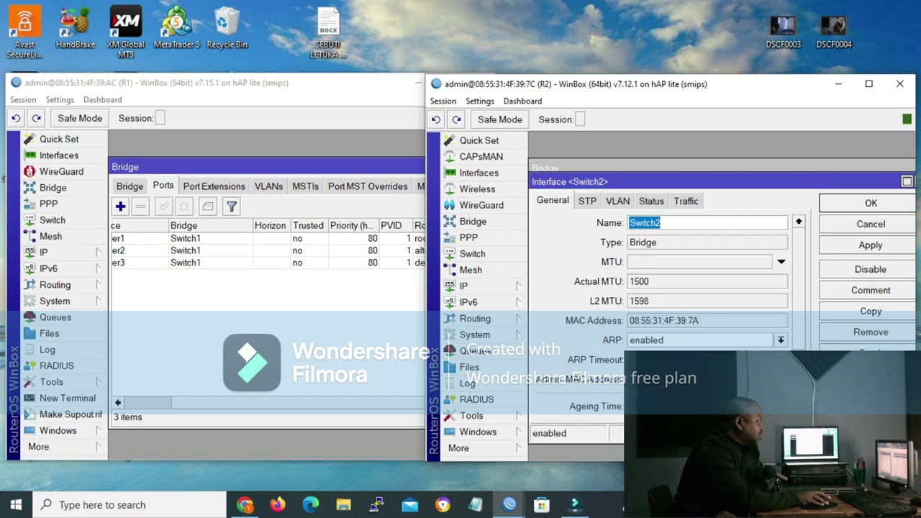
click(587, 200)
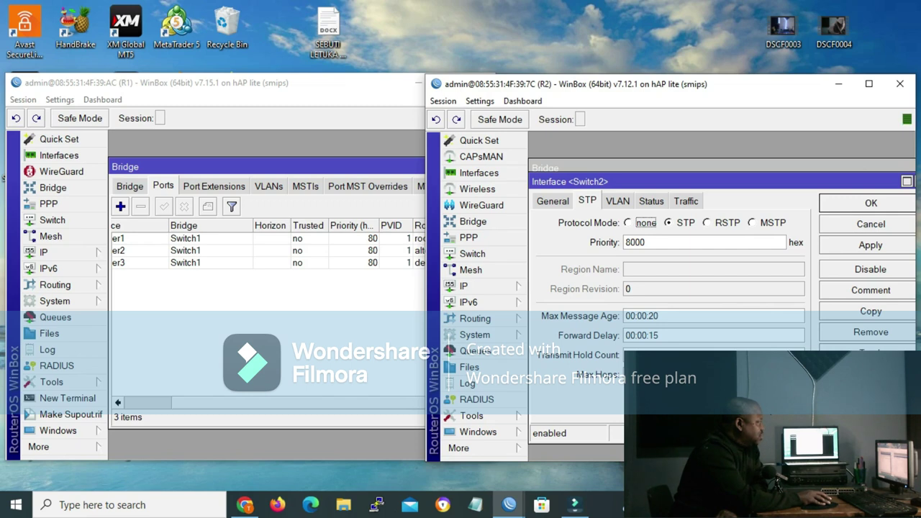
click(552, 200)
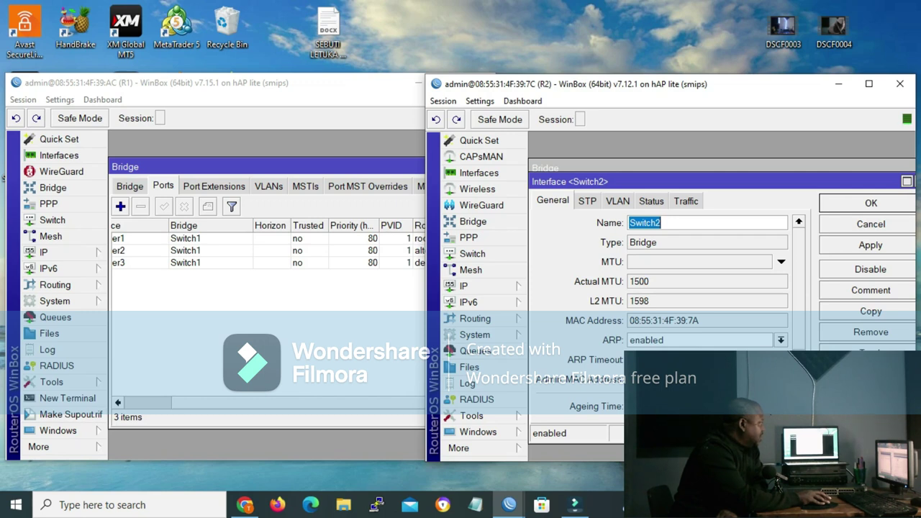
- Examine Switch1's STP priority, MAC address and root bridge status on R1, and compare with Switch2's status
key(alt+Tab)
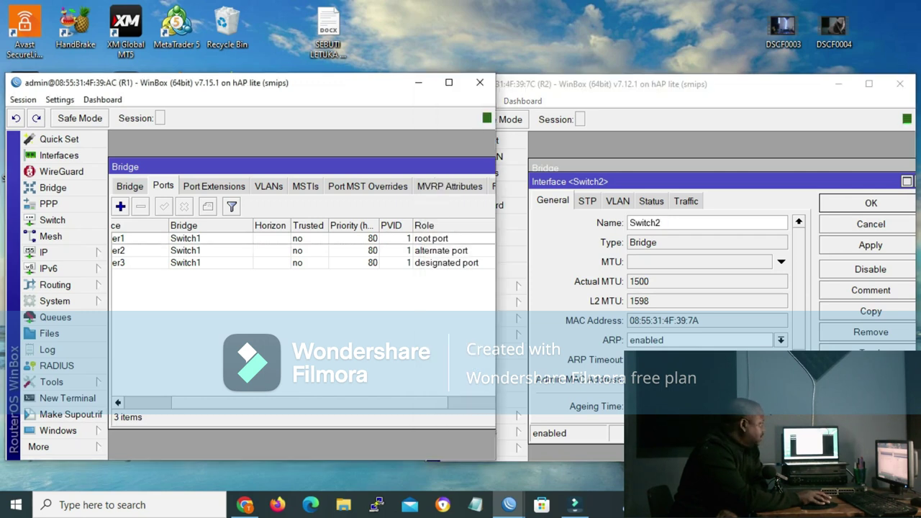
click(129, 186)
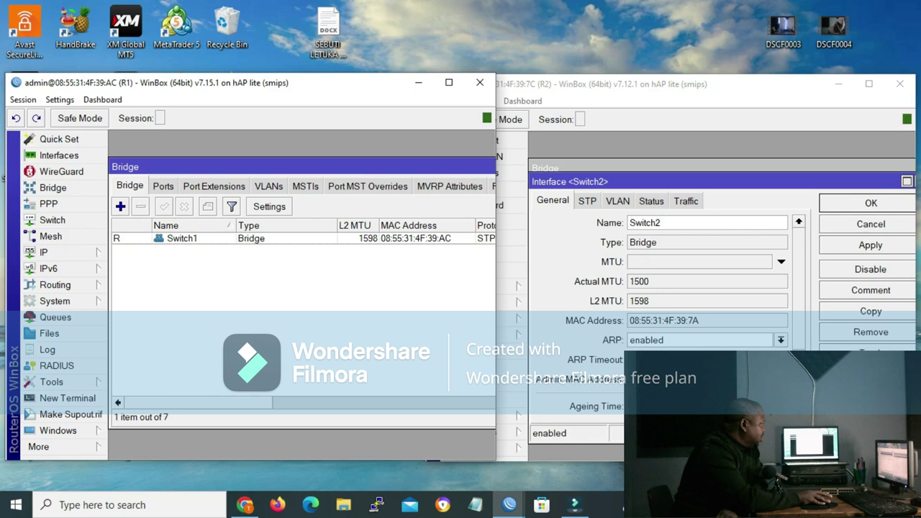
double_click(182, 238)
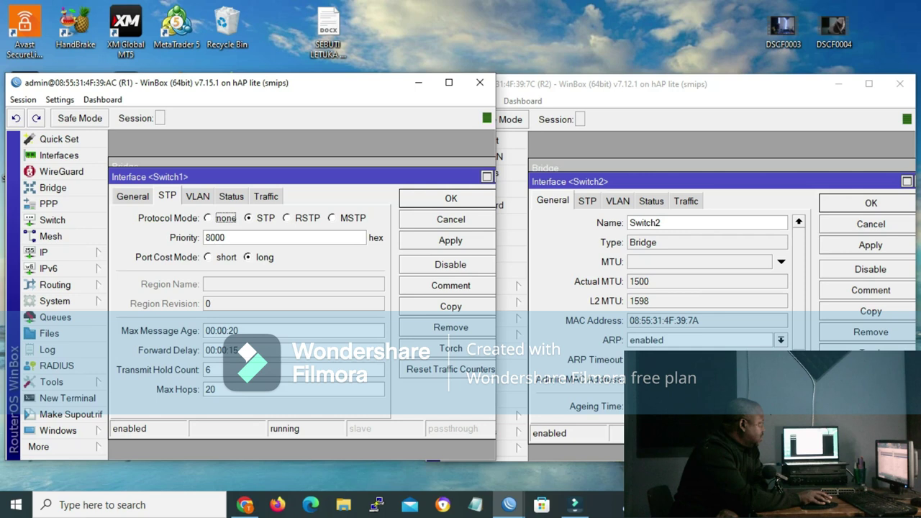
click(132, 196)
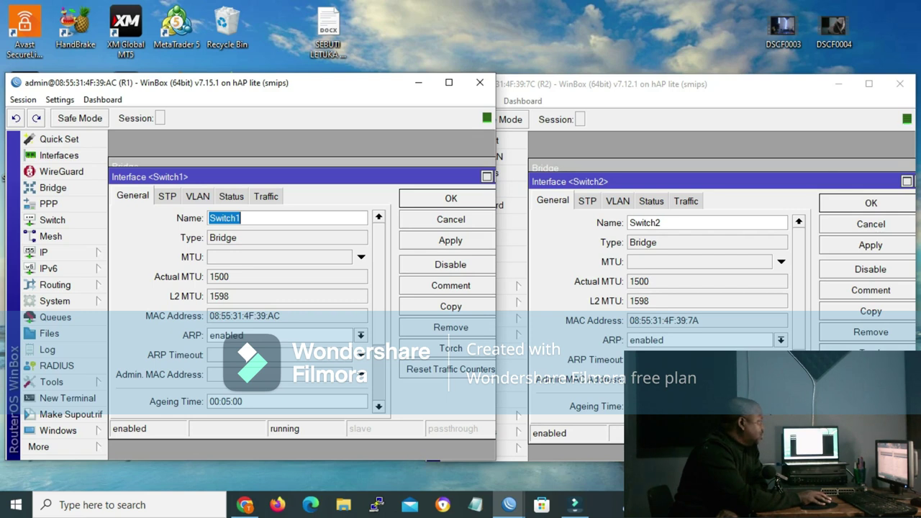
click(230, 195)
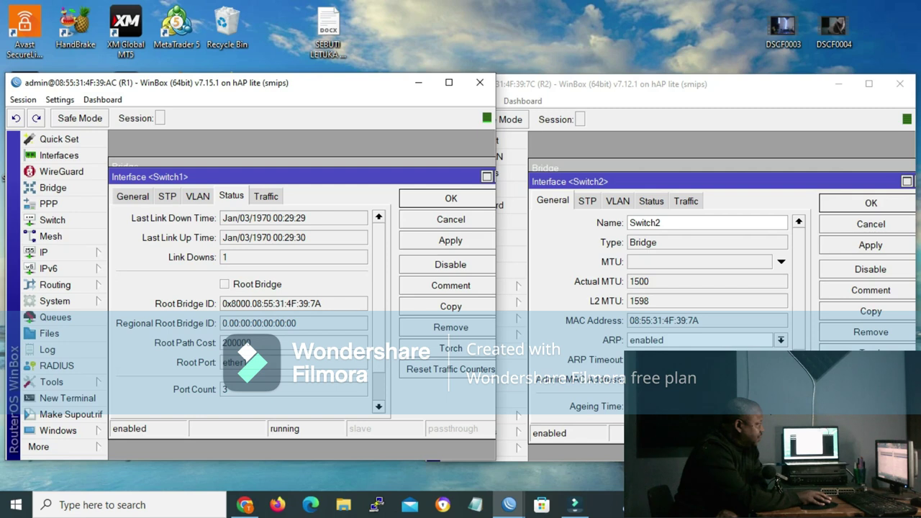
click(650, 201)
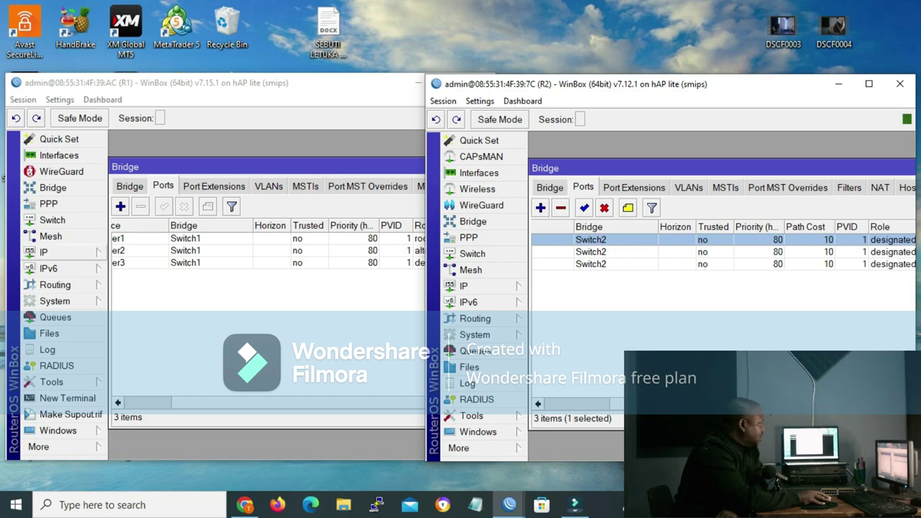
- Check the DHCP server leases on R1
click(43, 252)
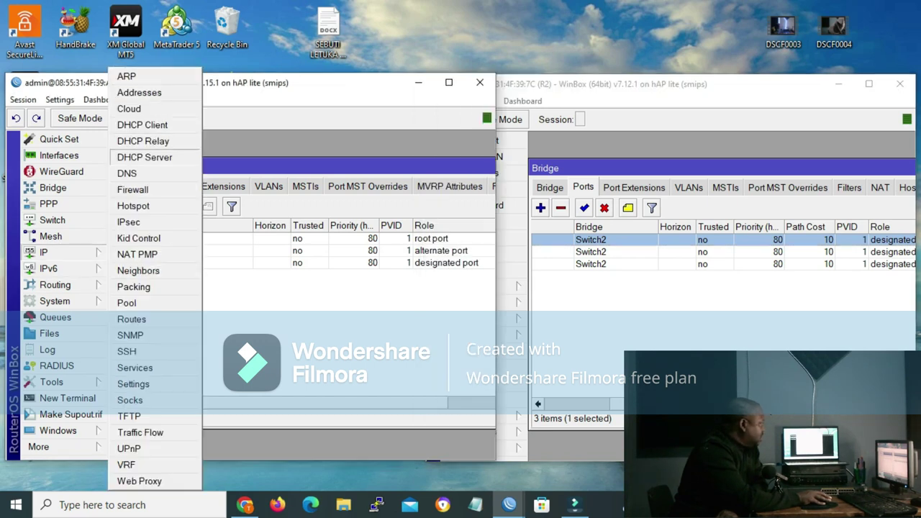
click(144, 157)
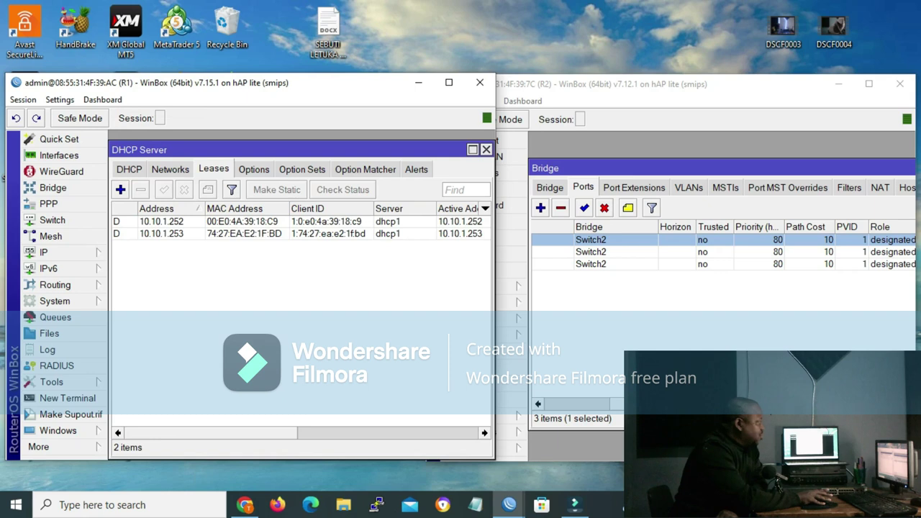
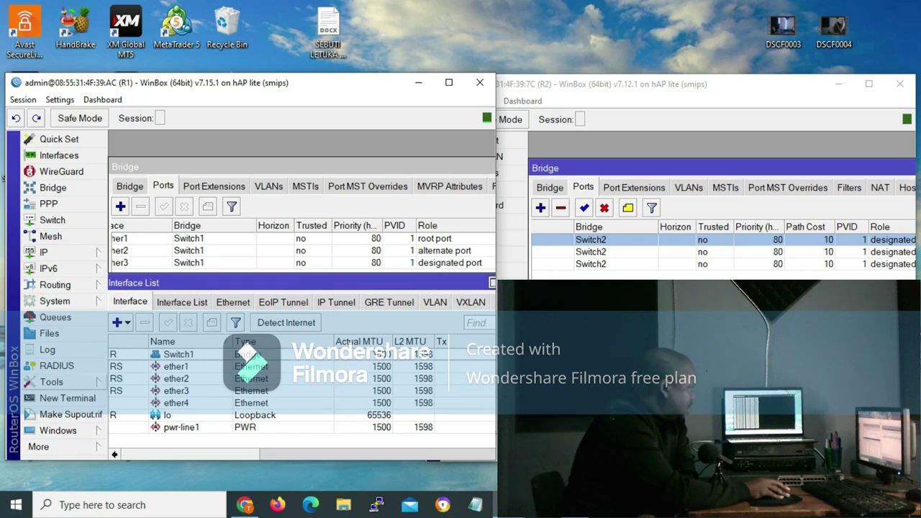
- Disable the ether1 interface on R1, dismiss the password change request and move the interface list clear of the bridge ports
click(176, 366)
click(188, 323)
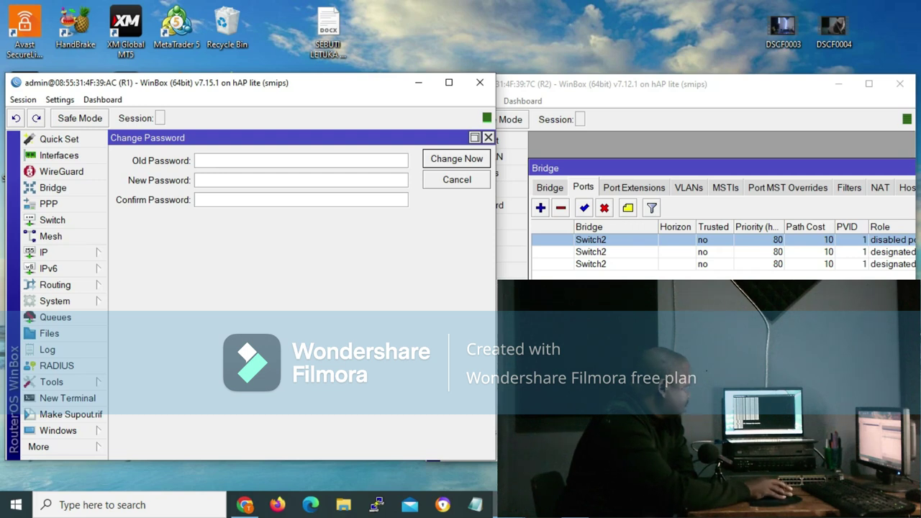
key(Escape)
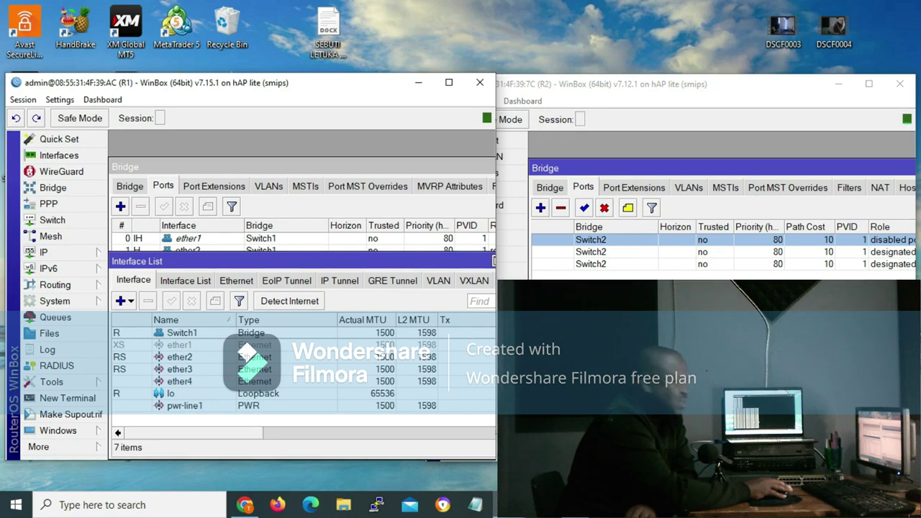
drag(302, 261, 307, 321)
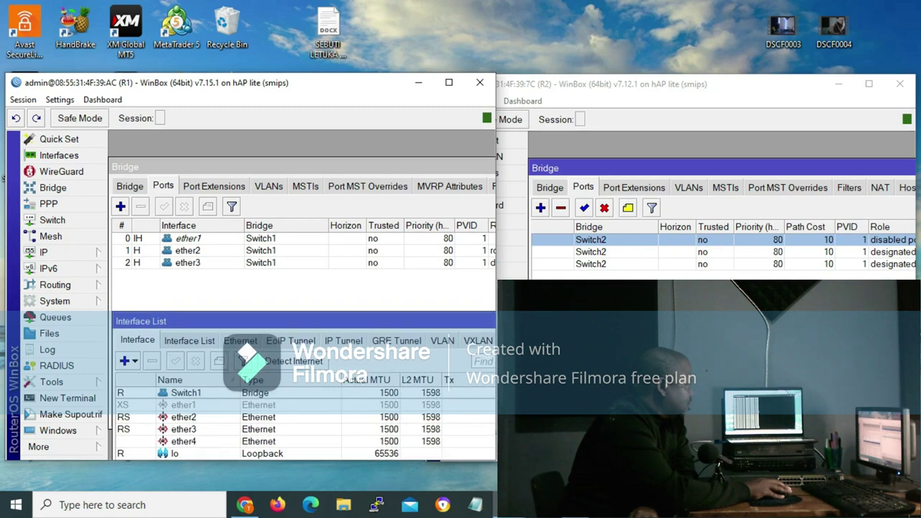
- Check the Switch1 port roles on R1 and re-enable its ether1 interface, dismissing the password change request
click(302, 288)
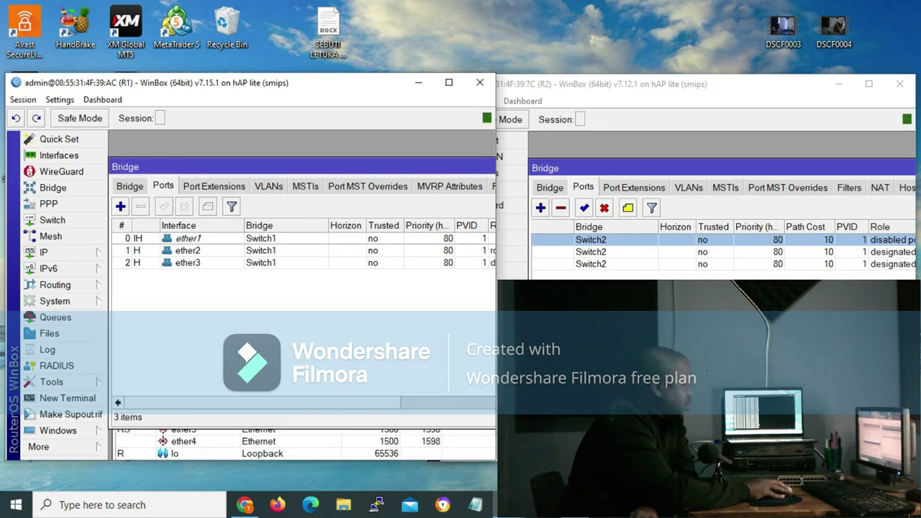
drag(262, 402, 303, 402)
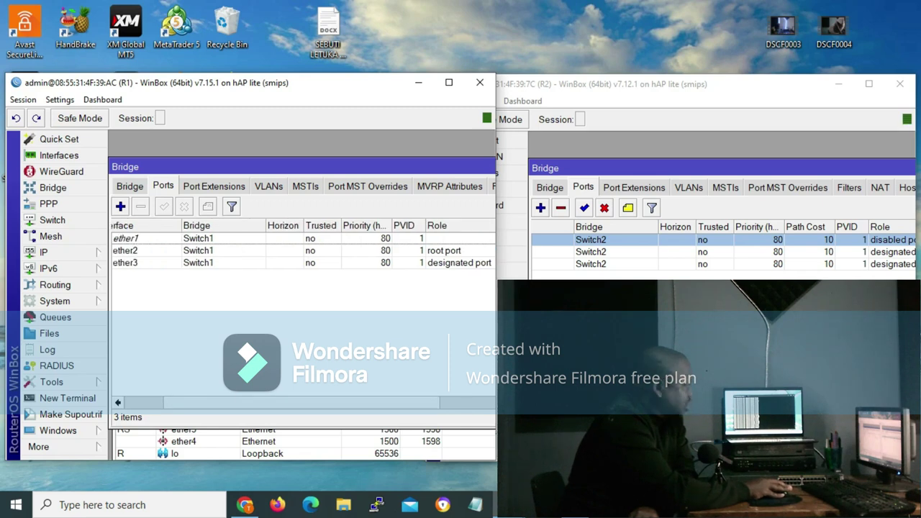
click(184, 441)
click(179, 348)
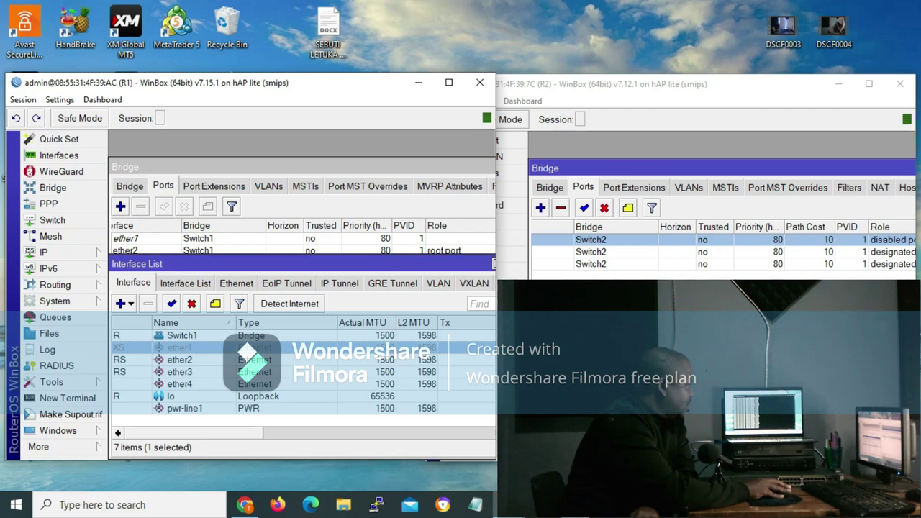
click(171, 303)
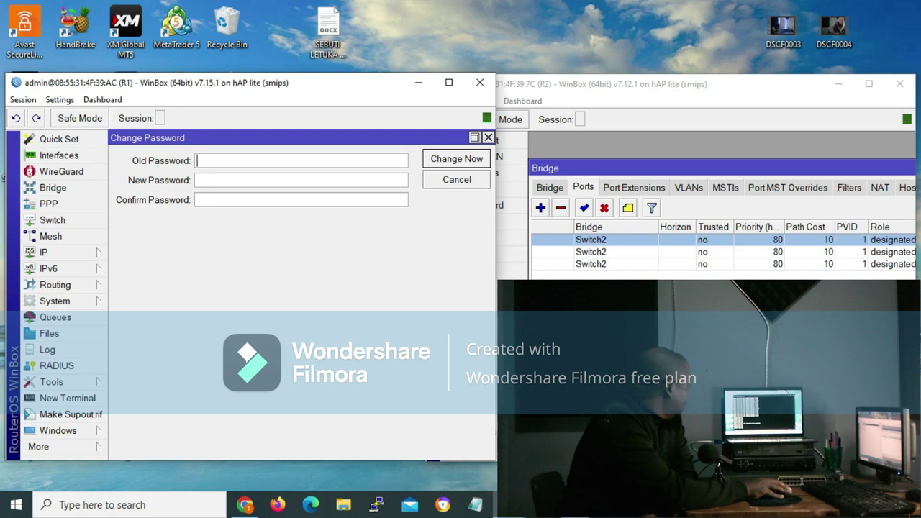
key(Escape)
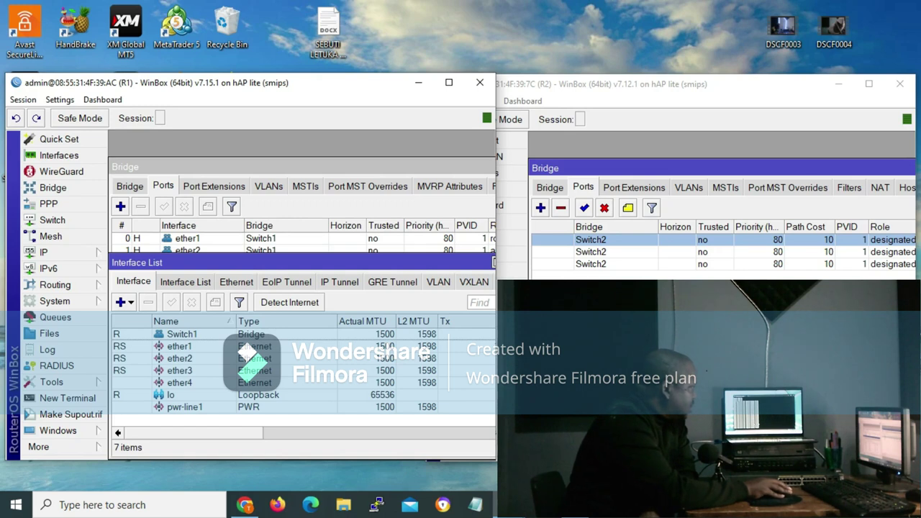
- Set the protocol mode of both the Switch1 bridge on R1 and the Switch2 bridge on R2 to RSTP and save the settings
click(130, 186)
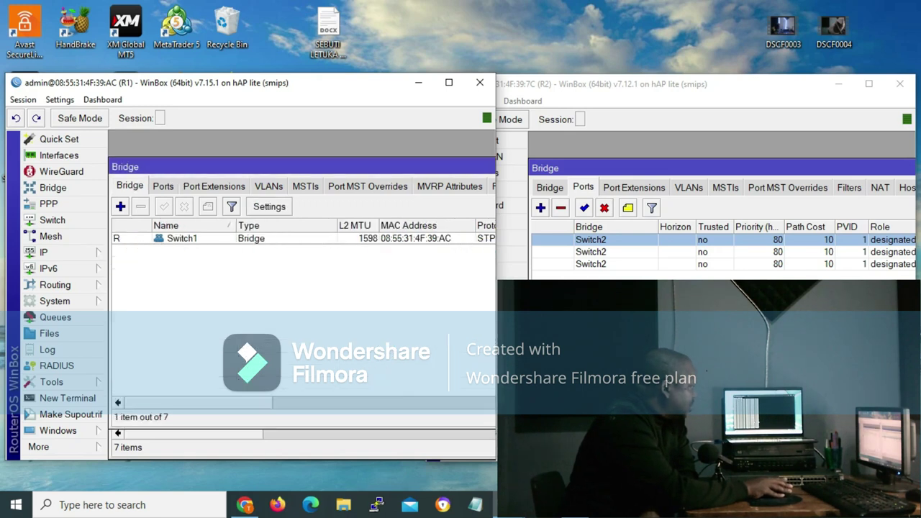
double_click(181, 238)
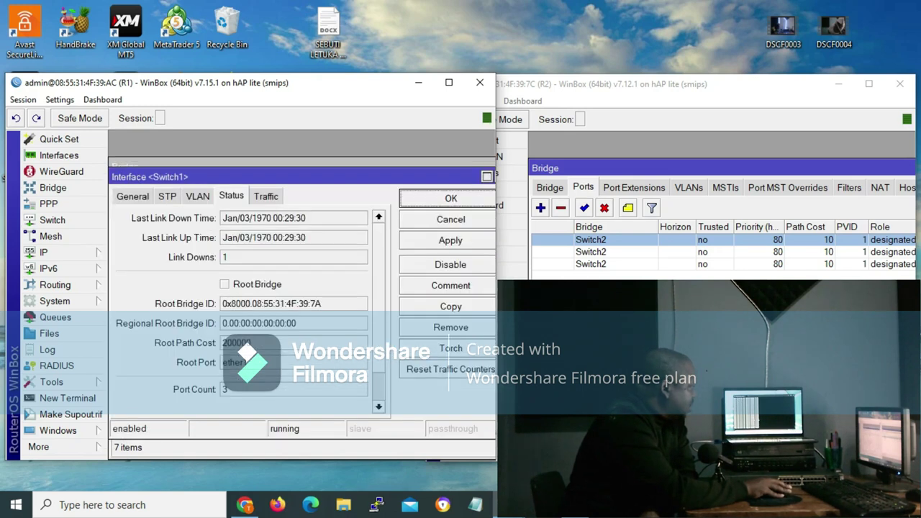
click(167, 195)
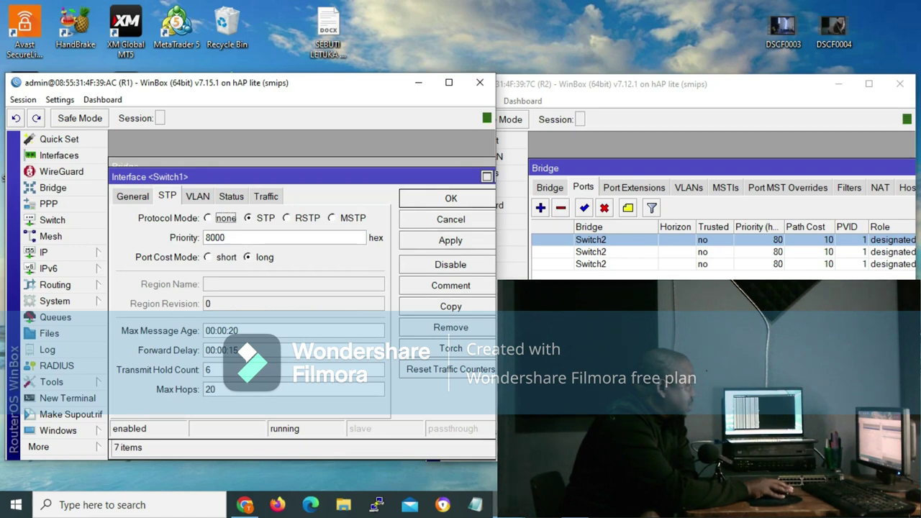
click(550, 187)
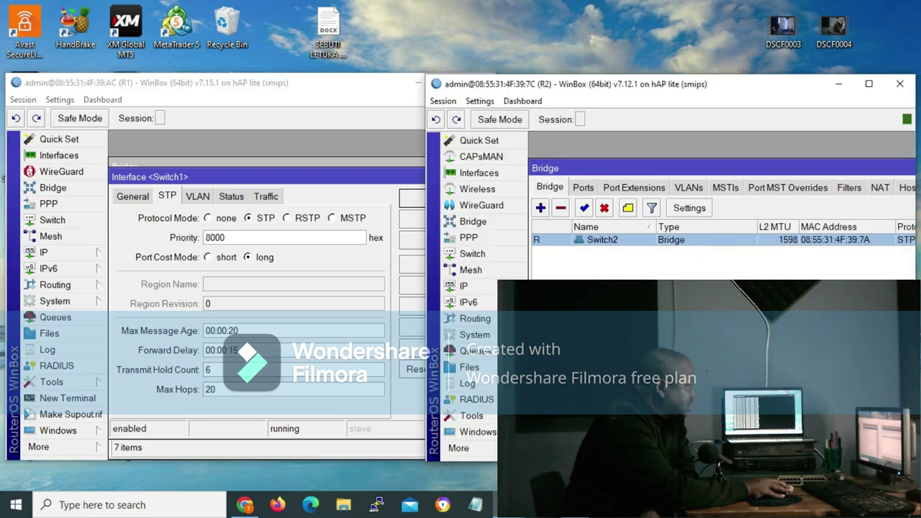
double_click(602, 240)
click(587, 201)
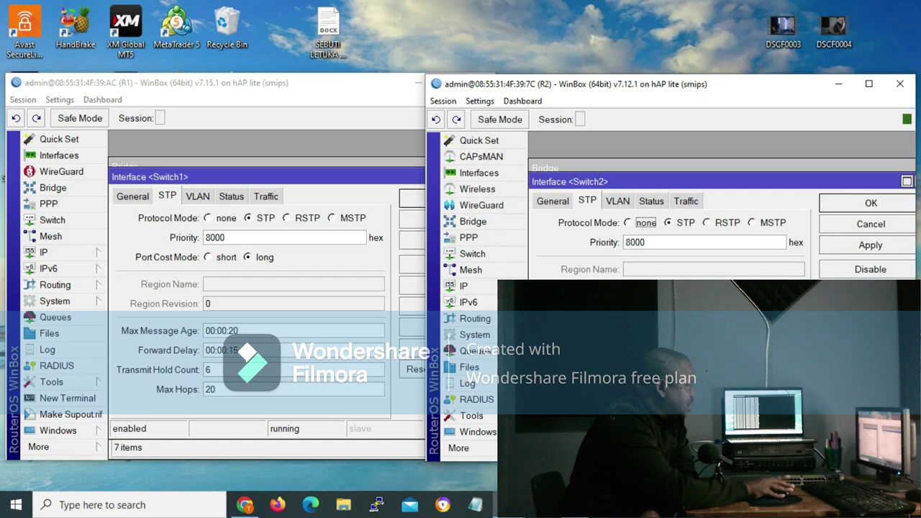
click(727, 223)
click(308, 217)
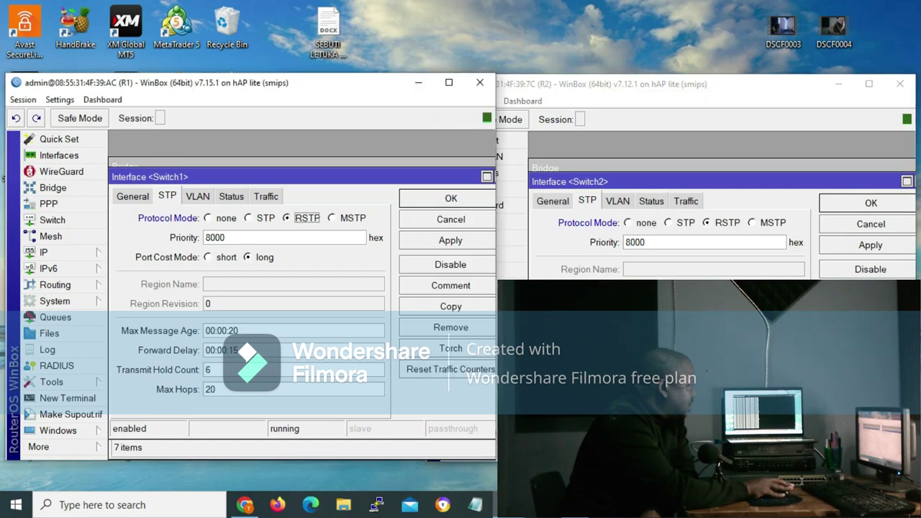
click(450, 198)
click(684, 181)
click(870, 203)
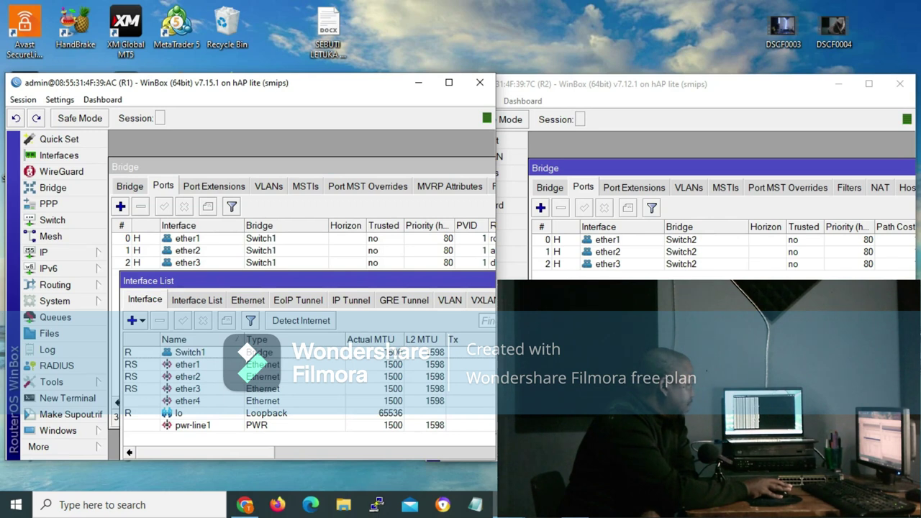
- Test RSTP failover on R1 by disabling the ether1 interface, dismissing the password change request, and re-enabling ether1
click(189, 365)
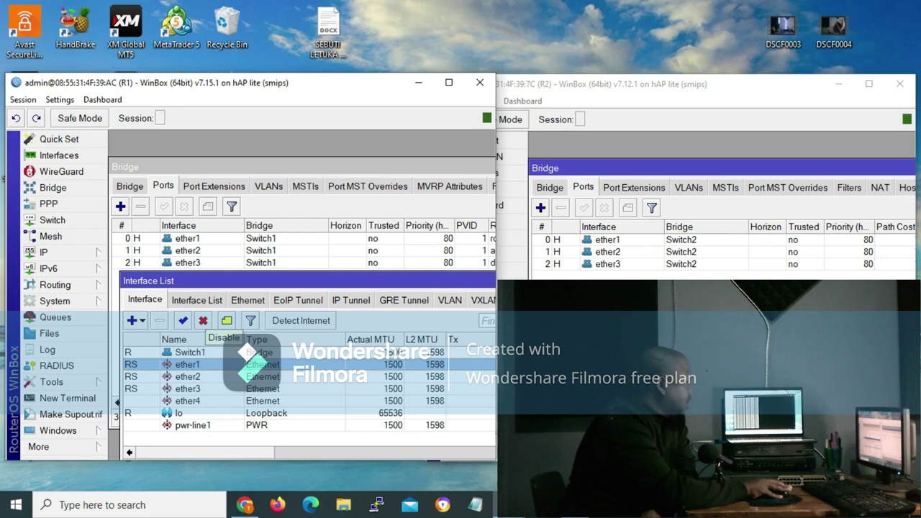
click(203, 321)
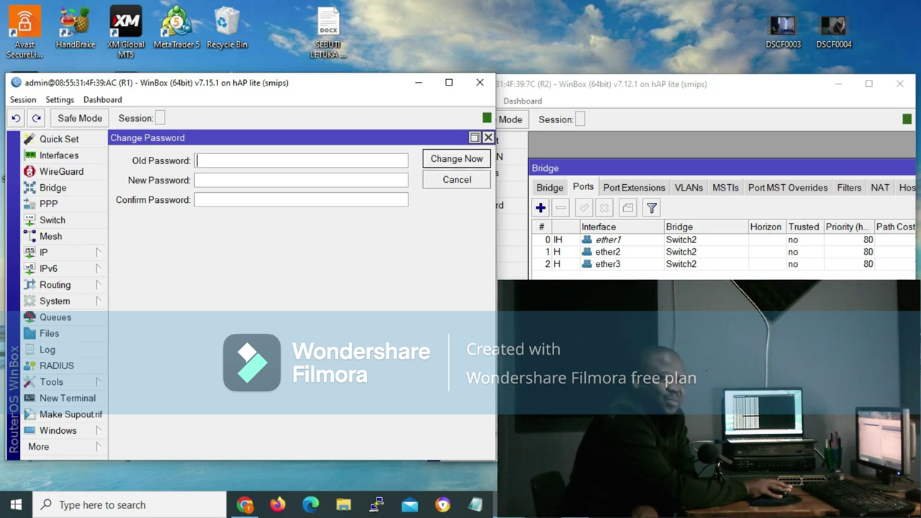
key(Escape)
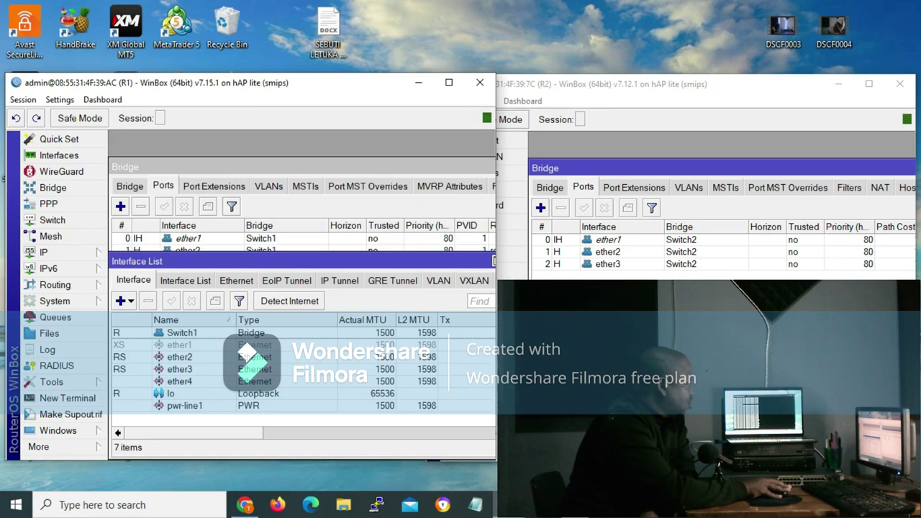
click(179, 345)
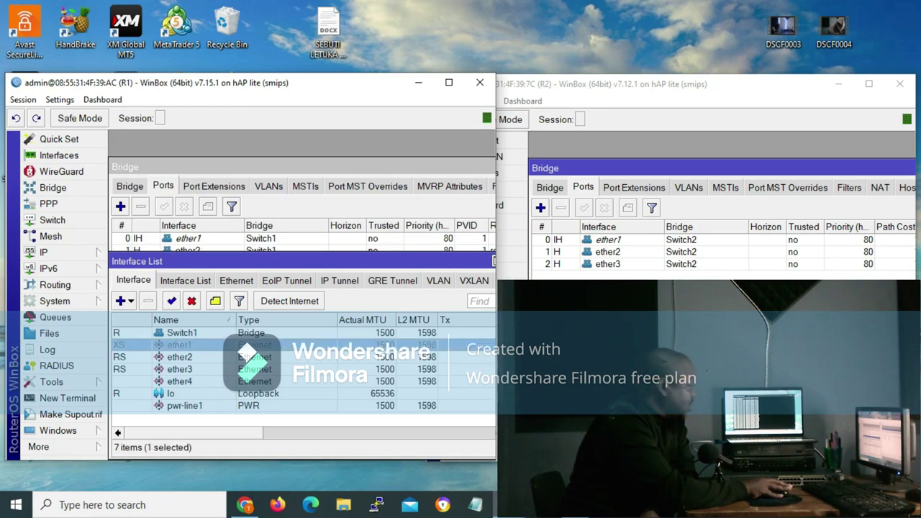
click(172, 301)
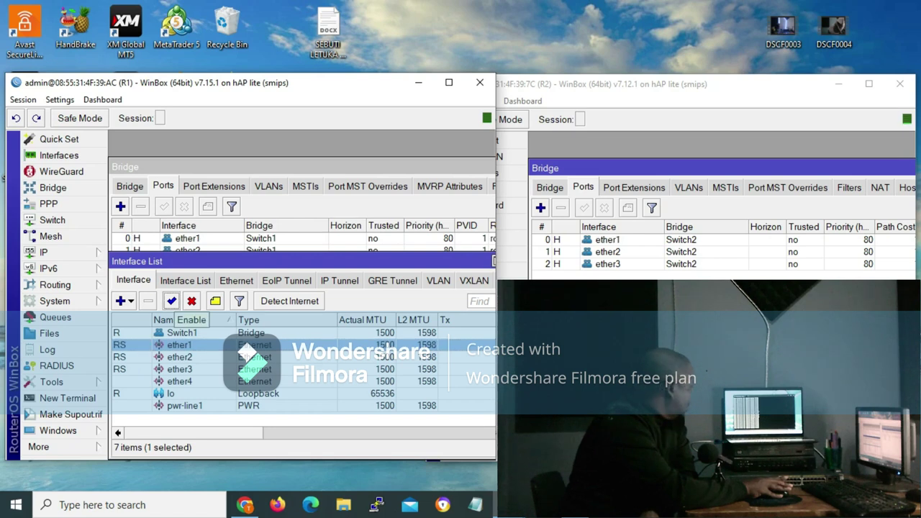